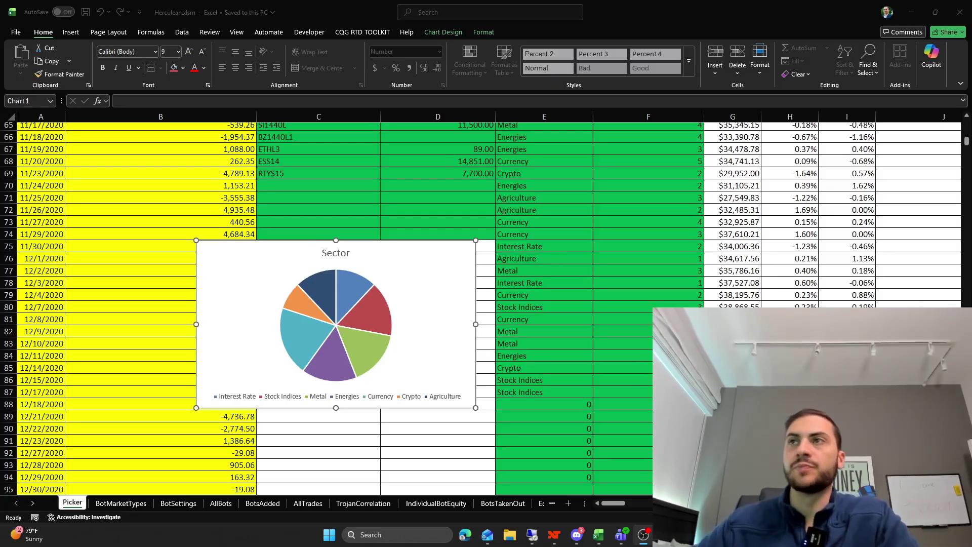
- Return to the Excel workbook and read the values on the Sector pie chart's slices
{"action": "left_click", "coordinate": [286, 262]}
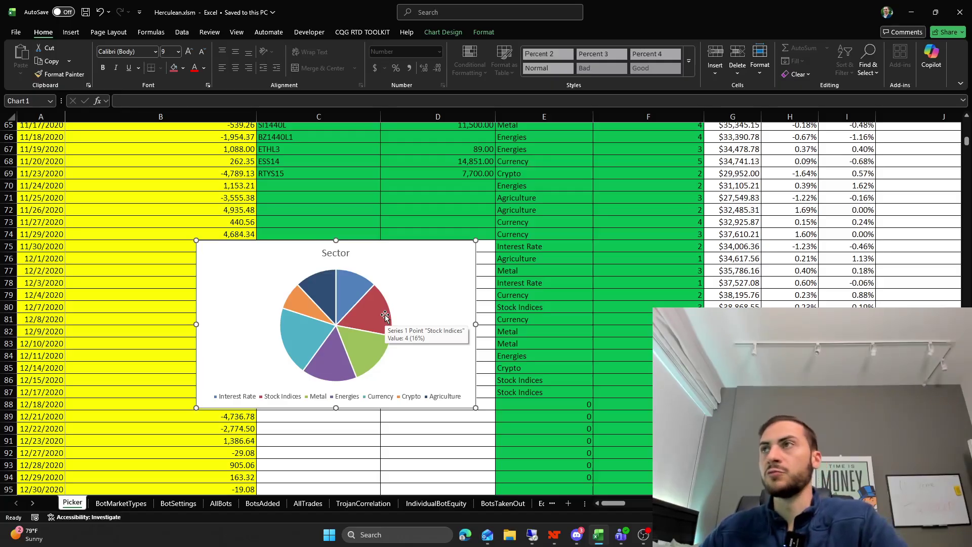
{"action": "scroll", "coordinate": [398, 238], "scroll_direction": "up", "scroll_amount": 4}
{"action": "scroll", "coordinate": [407, 265], "scroll_direction": "down", "scroll_amount": 5}
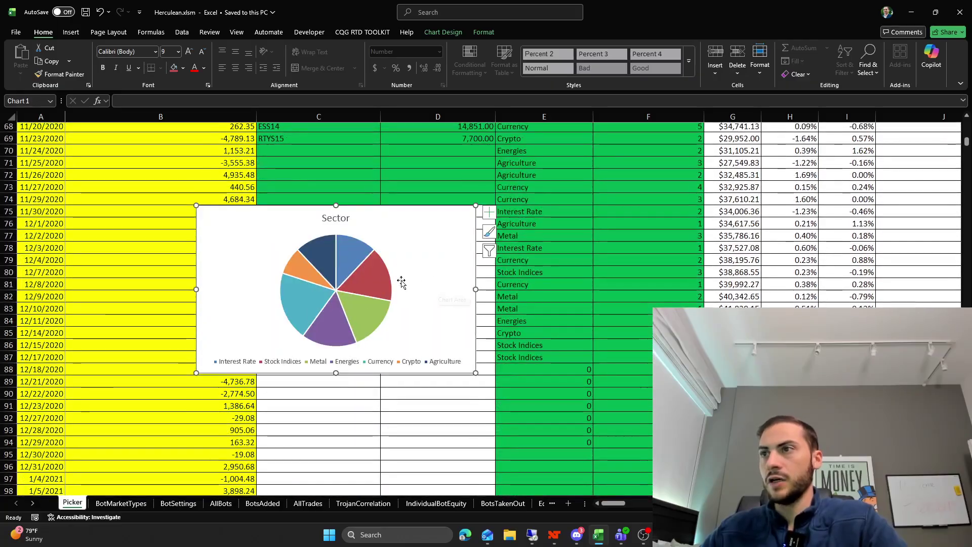
{"action": "mouse_move", "coordinate": [306, 272]}
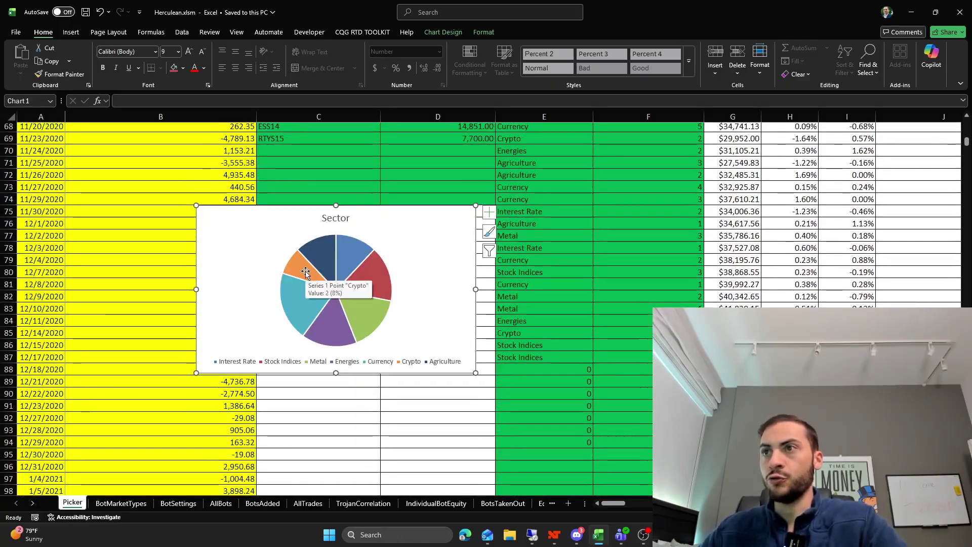
{"action": "mouse_move", "coordinate": [298, 306]}
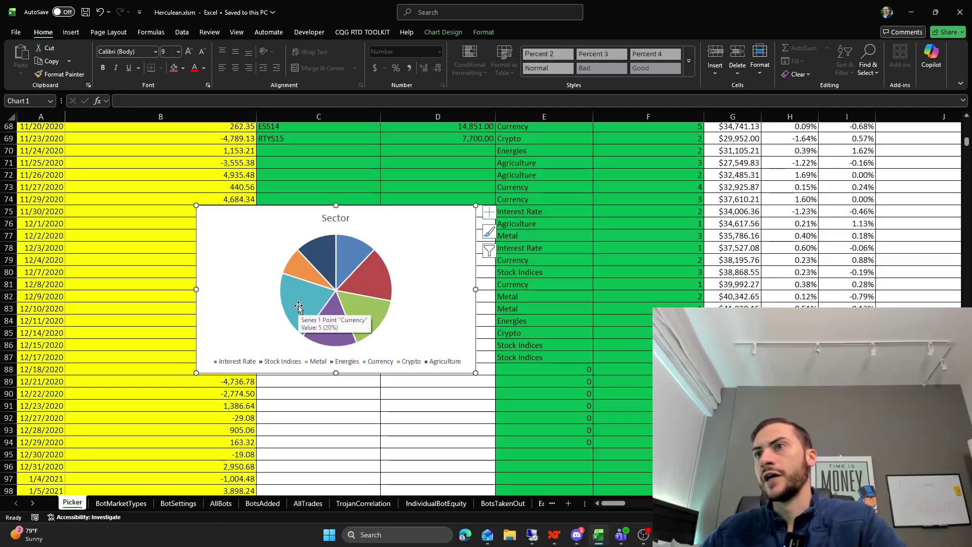
{"action": "mouse_move", "coordinate": [336, 320]}
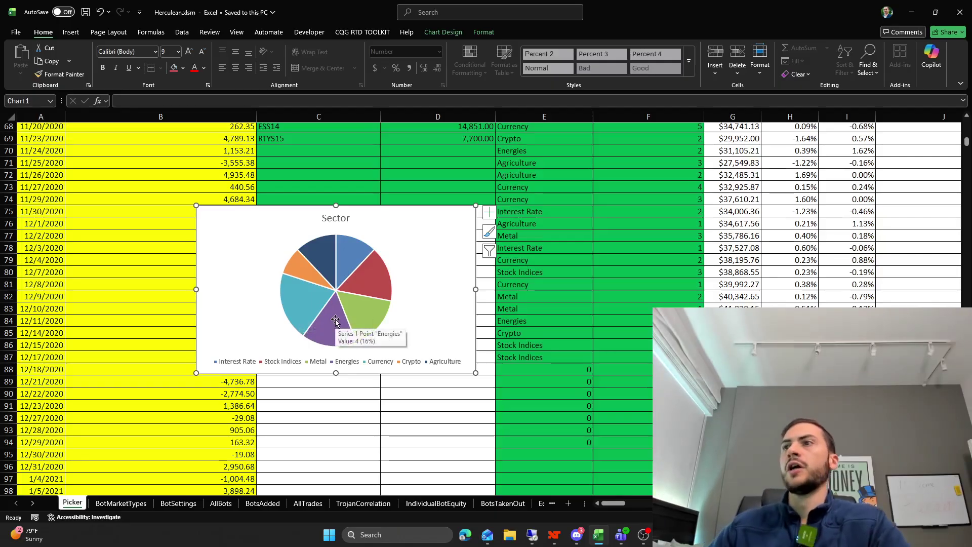
{"action": "mouse_move", "coordinate": [377, 310]}
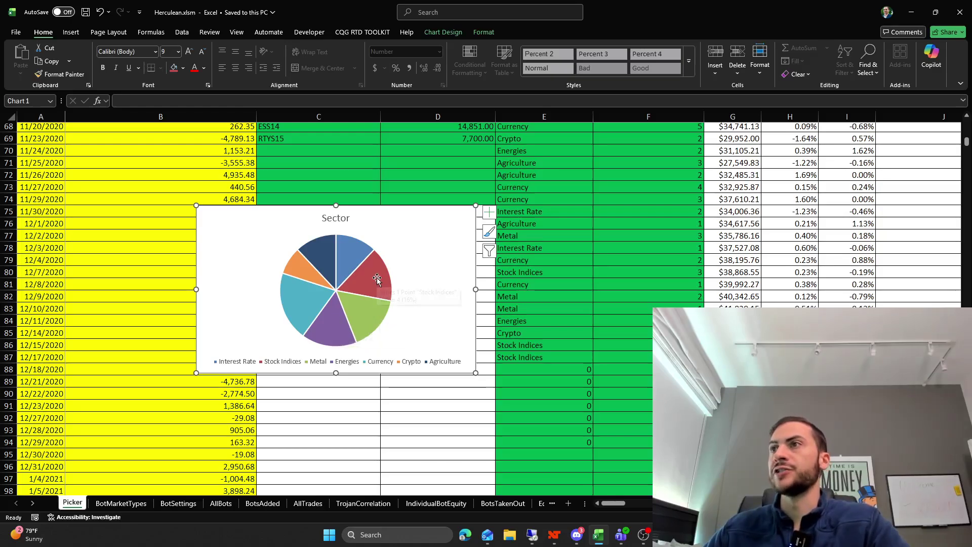
{"action": "mouse_move", "coordinate": [378, 278]}
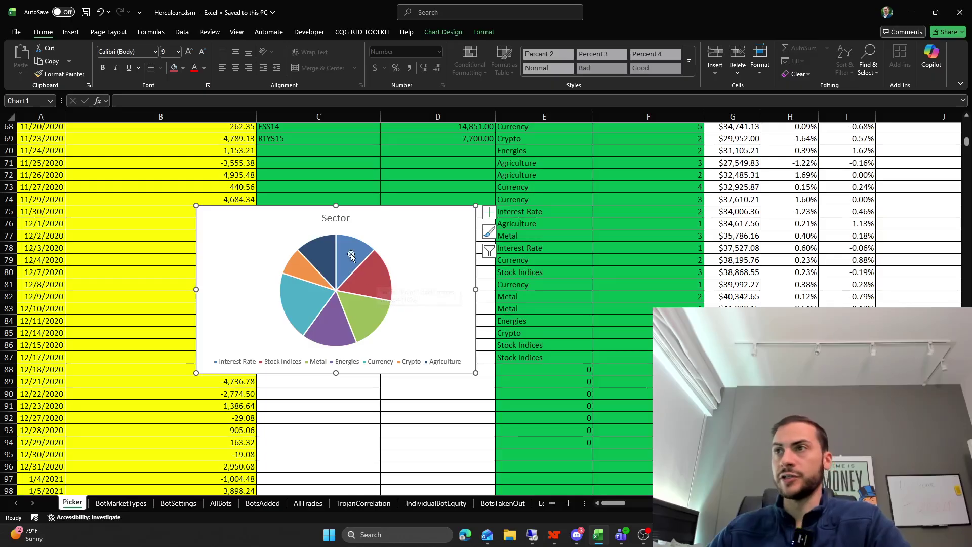
{"action": "mouse_move", "coordinate": [352, 256]}
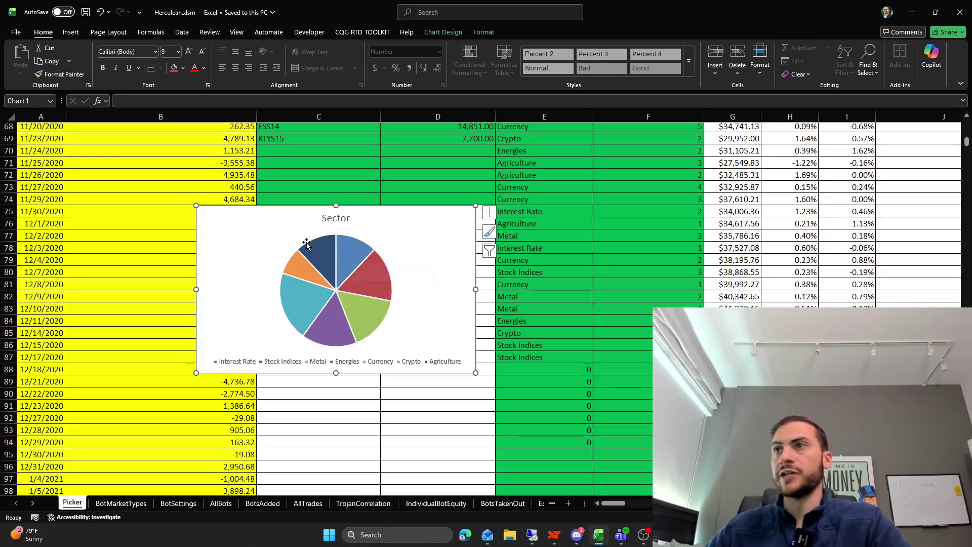
{"action": "mouse_move", "coordinate": [317, 245]}
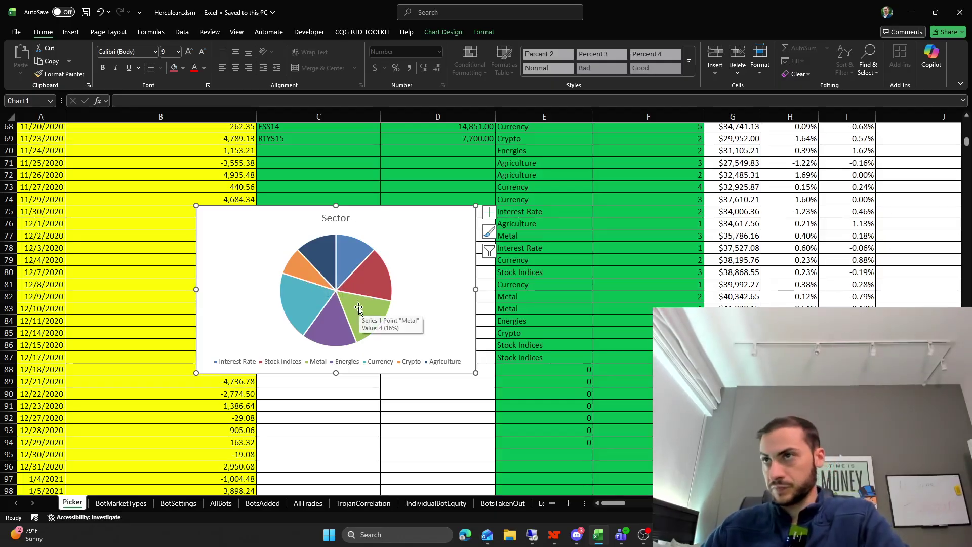
- Select the whole list of bot names in the Bots column
{"action": "scroll", "coordinate": [426, 325], "scroll_direction": "up", "scroll_amount": 3}
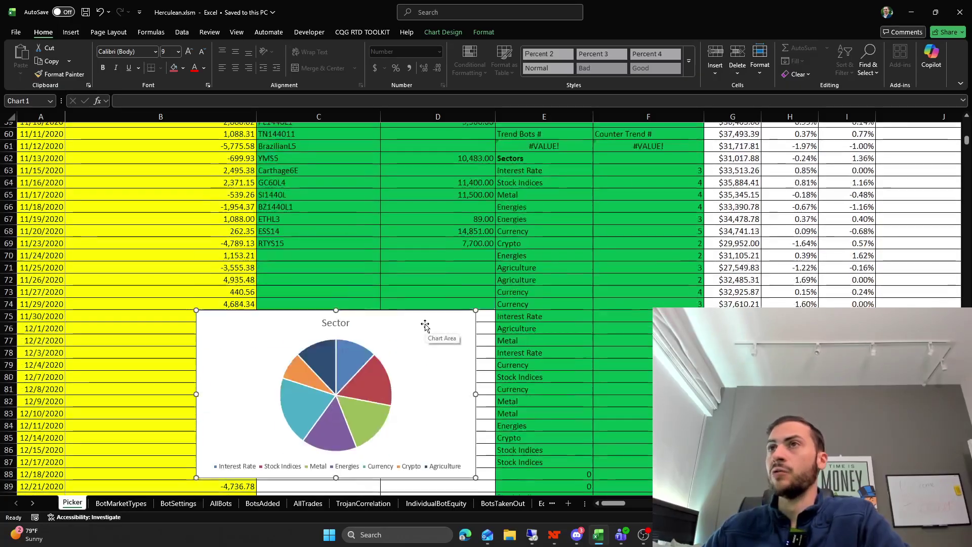
{"action": "scroll", "coordinate": [425, 326], "scroll_direction": "up", "scroll_amount": 6}
{"action": "left_click", "coordinate": [280, 163]}
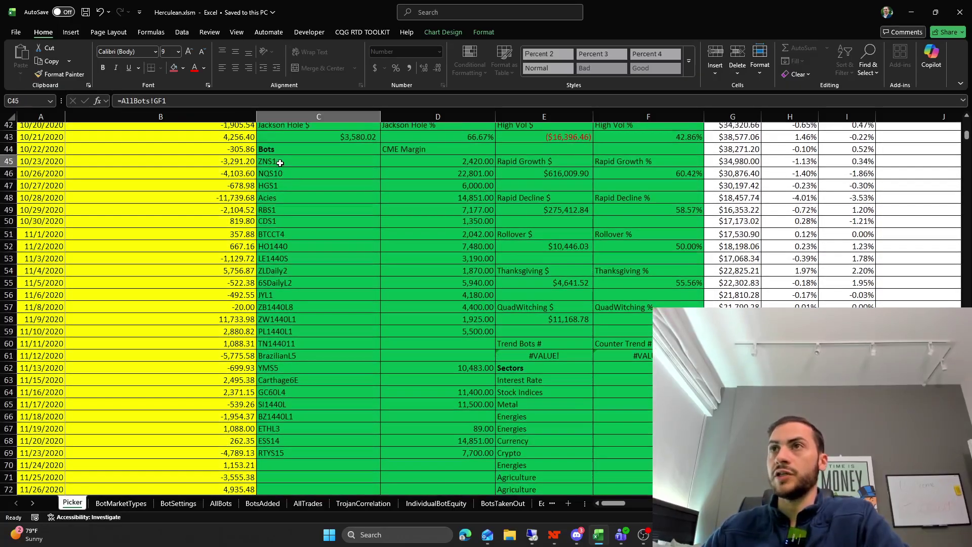
{"action": "left_click_drag", "start_coordinate": [280, 163], "coordinate": [332, 454]}
{"action": "scroll", "coordinate": [333, 389], "scroll_direction": "down", "scroll_amount": 2}
{"action": "scroll", "coordinate": [333, 388], "scroll_direction": "up", "scroll_amount": 1}
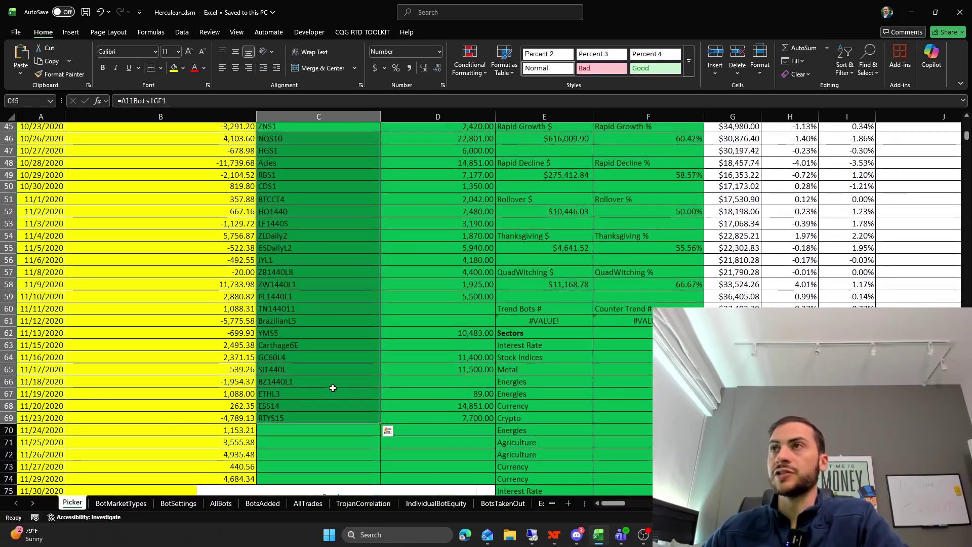
{"action": "scroll", "coordinate": [333, 388], "scroll_direction": "down", "scroll_amount": 1}
- Glance at the remote NinjaTrader strategies window, then go back to the workbook
{"action": "mouse_move", "coordinate": [531, 537]}
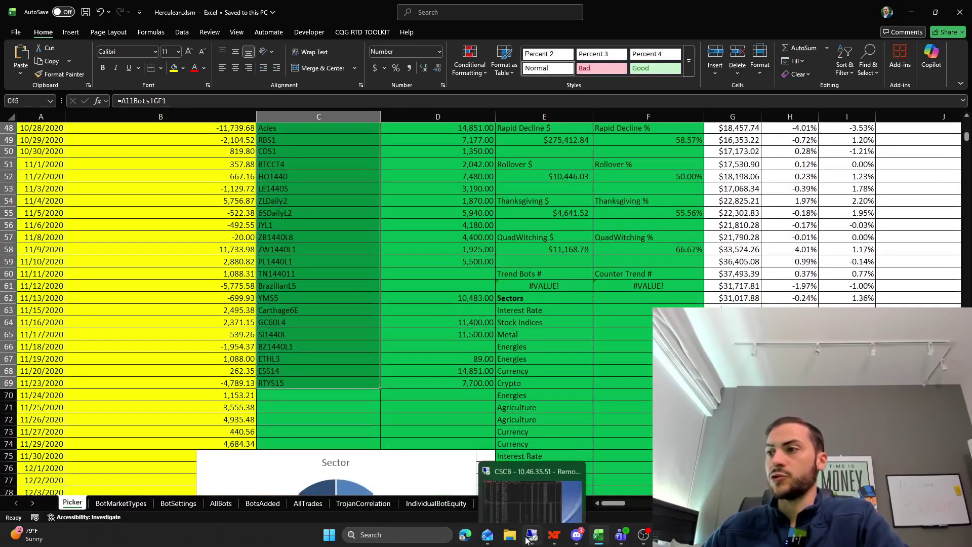
{"action": "left_click", "coordinate": [510, 486]}
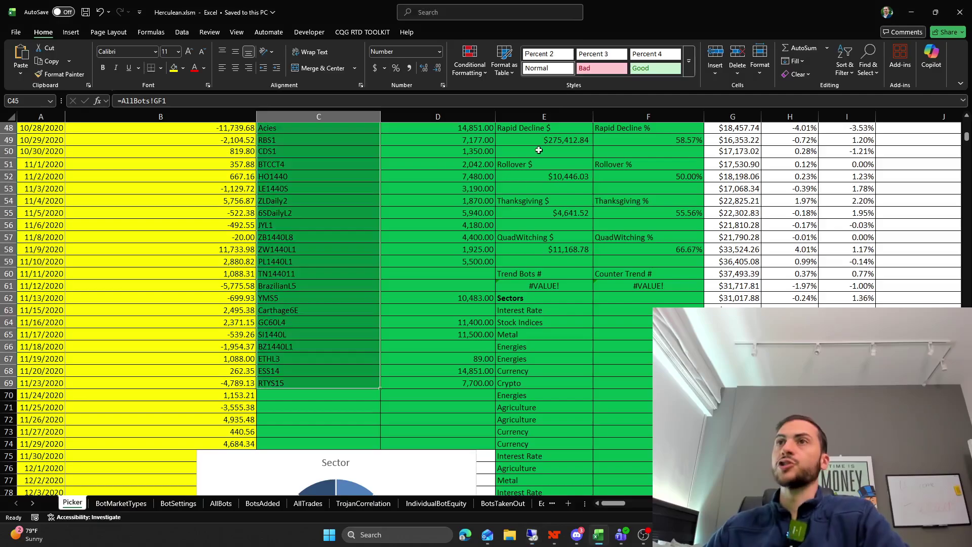
{"action": "left_click", "coordinate": [589, 8]}
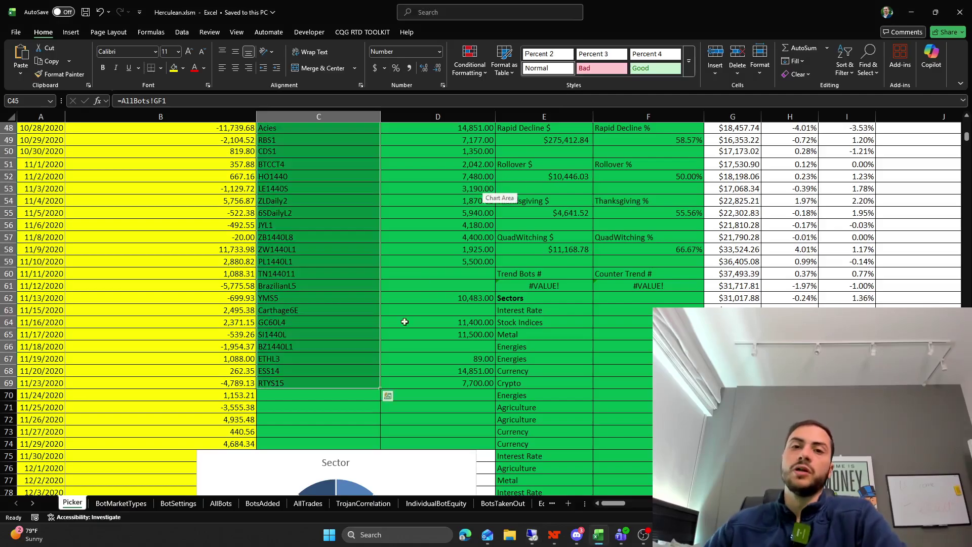
- Select the Sector pie chart and check the values of its slices again
{"action": "scroll", "coordinate": [430, 308], "scroll_direction": "down", "scroll_amount": 7}
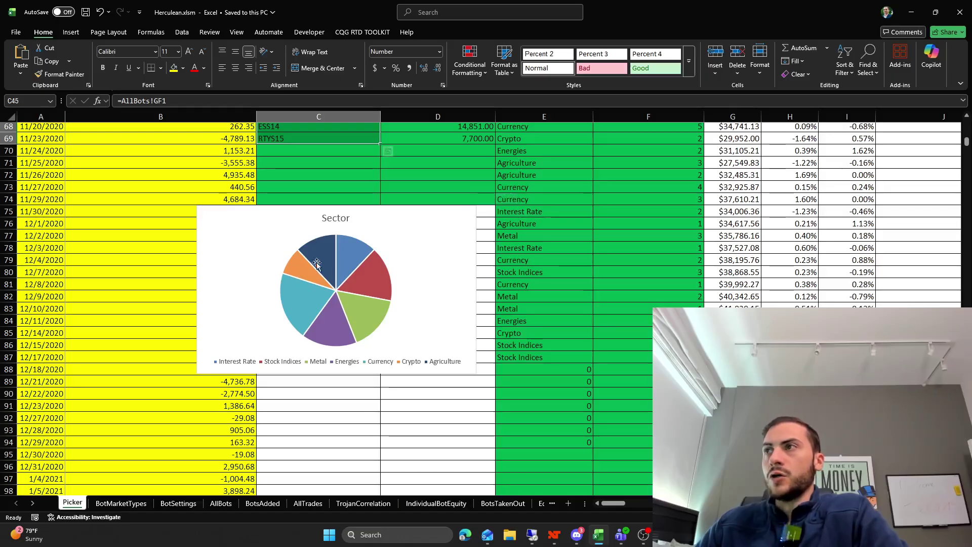
{"action": "left_click", "coordinate": [427, 260]}
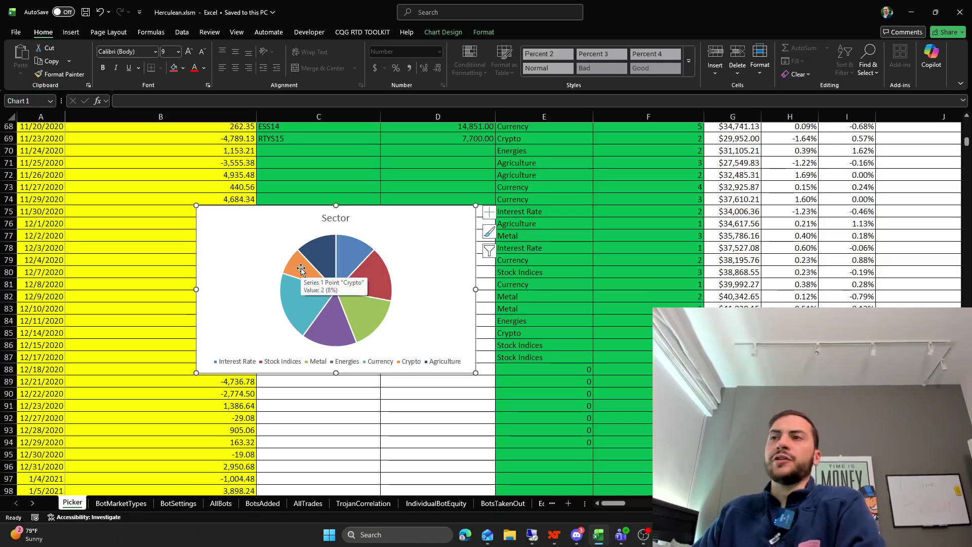
{"action": "mouse_move", "coordinate": [294, 290]}
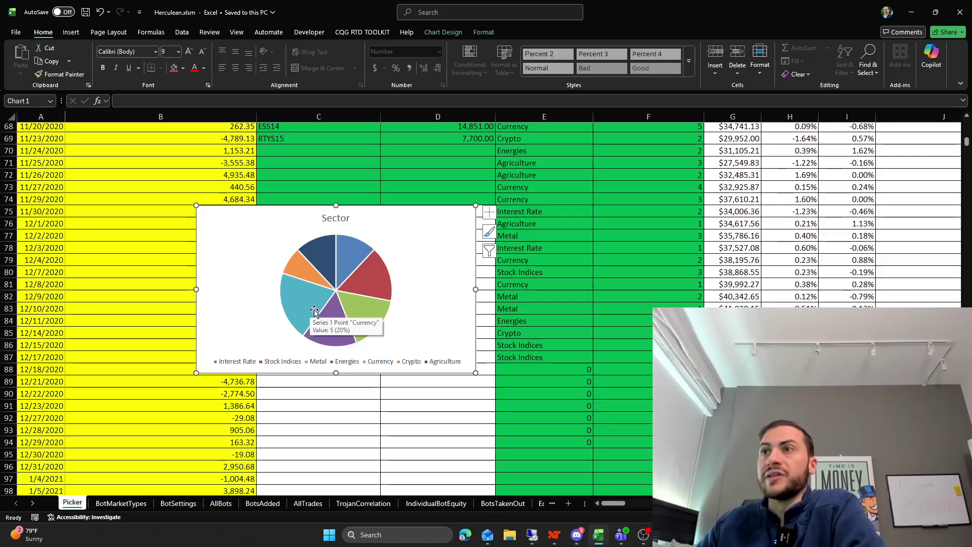
{"action": "mouse_move", "coordinate": [336, 318]}
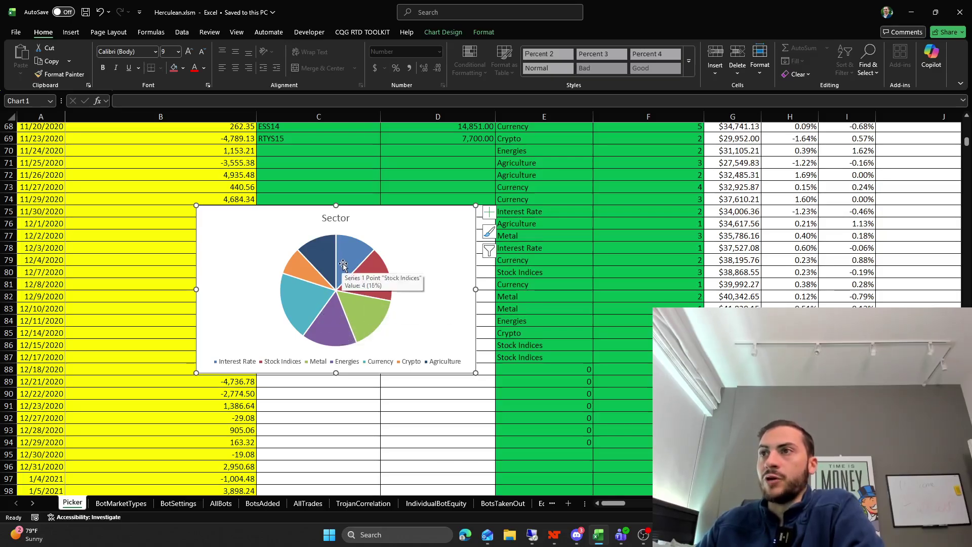
{"action": "mouse_move", "coordinate": [323, 249]}
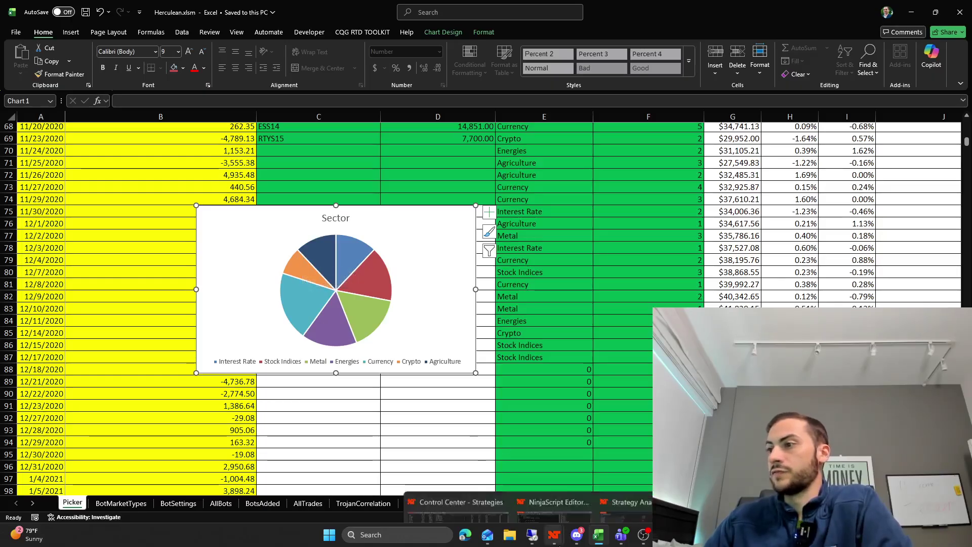
- In NinjaTrader's Control Center, connect to the first data connection
{"action": "mouse_move", "coordinate": [554, 532]}
{"action": "left_click", "coordinate": [441, 481]}
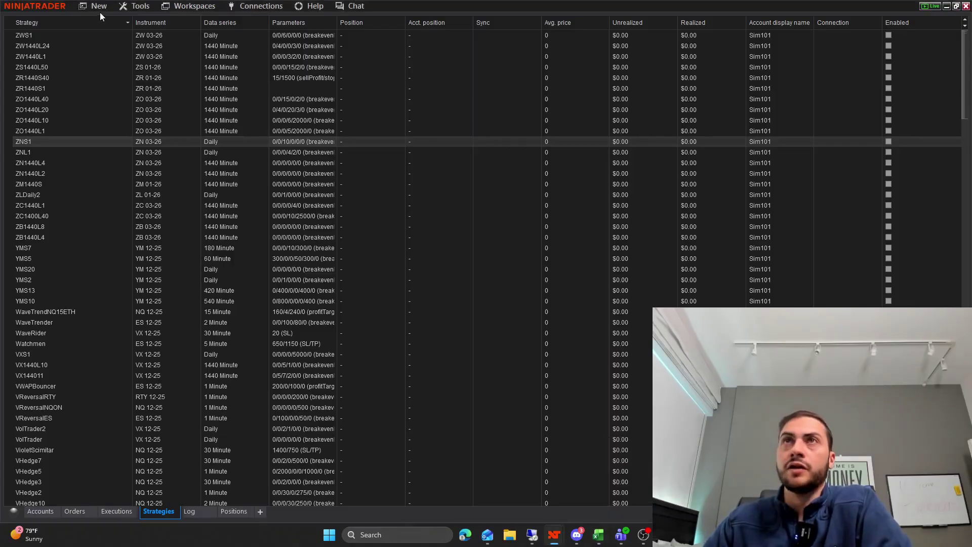
{"action": "left_click", "coordinate": [265, 8]}
{"action": "left_click", "coordinate": [263, 32]}
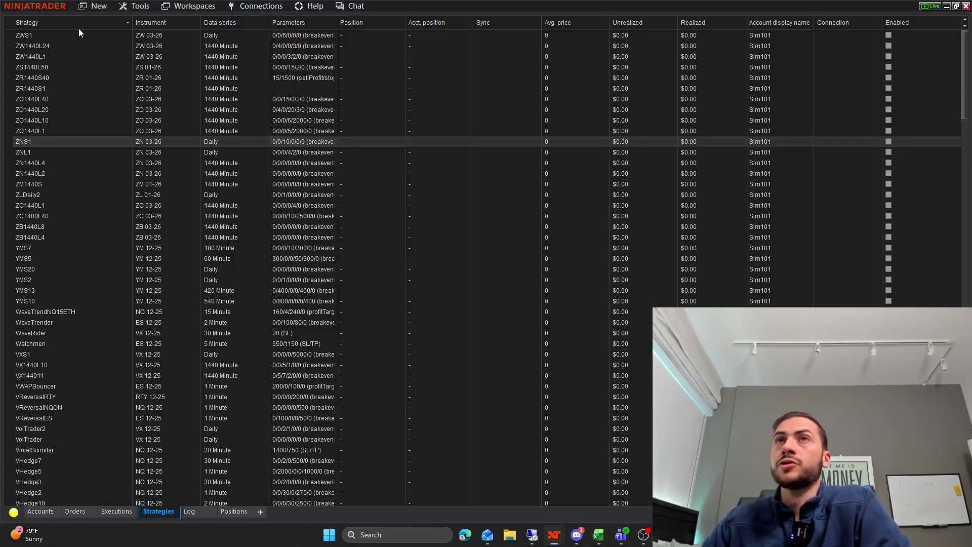
- Start a new chart for GSOL CME Sol Futures (12-25) using Day bars
{"action": "left_click", "coordinate": [96, 6]}
{"action": "left_click", "coordinate": [105, 89]}
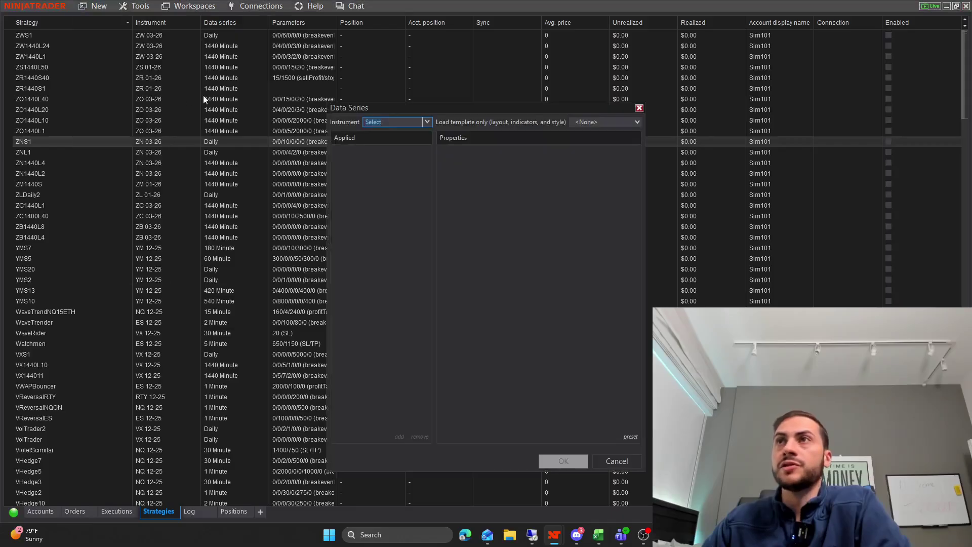
{"action": "type", "text": "GSOL"}
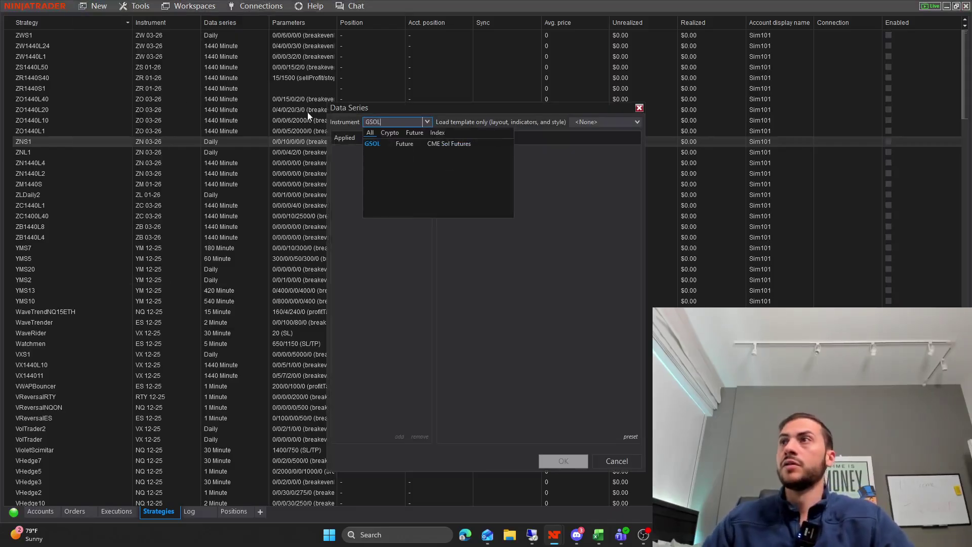
{"action": "left_click", "coordinate": [412, 142]}
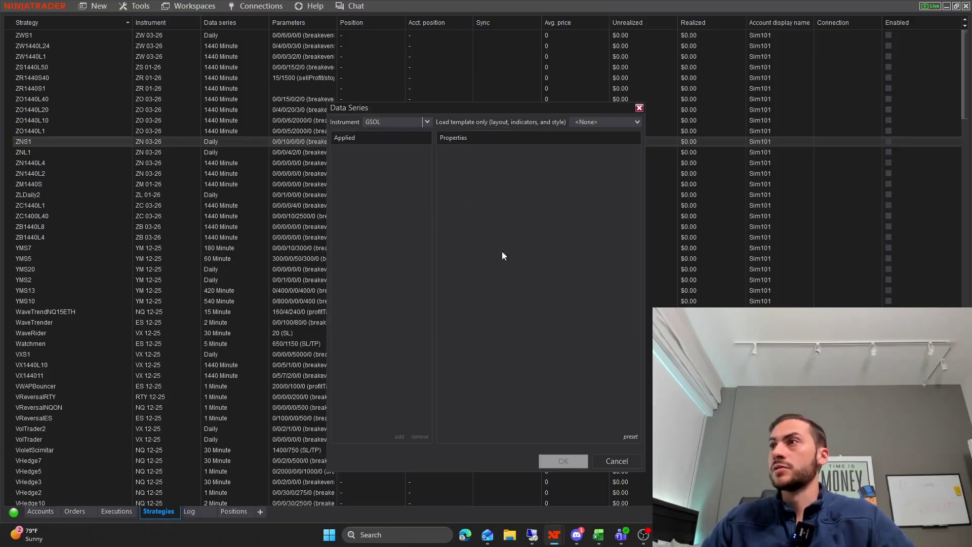
{"action": "left_click", "coordinate": [553, 178]}
{"action": "left_click", "coordinate": [553, 237]}
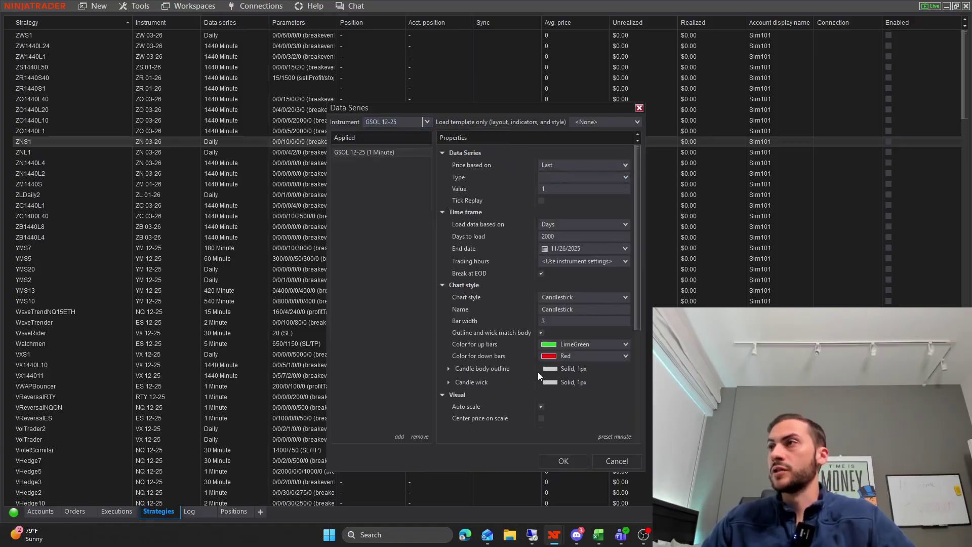
- Open the GSOL daily chart, move its window higher and zoom the time axis
{"action": "left_click", "coordinate": [564, 462]}
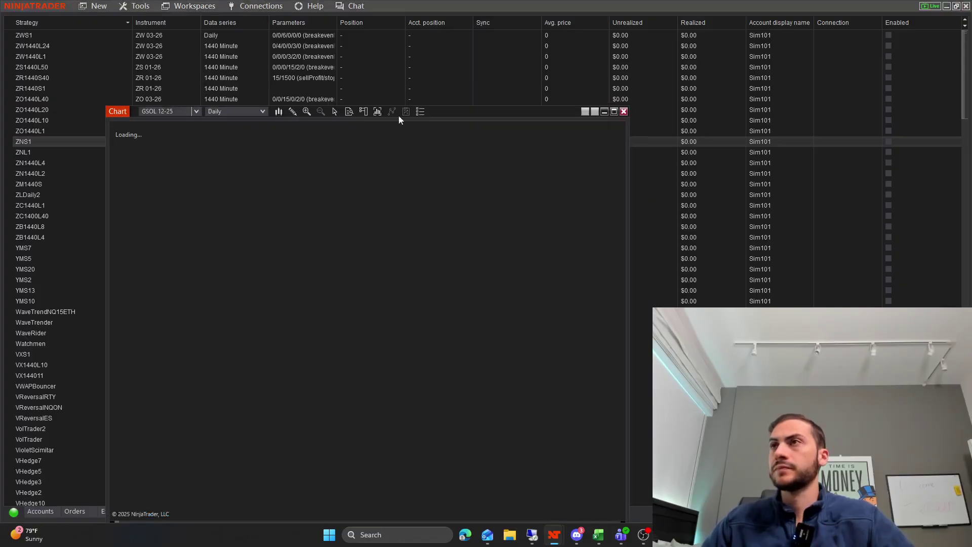
{"action": "left_click_drag", "start_coordinate": [471, 116], "coordinate": [474, 62]}
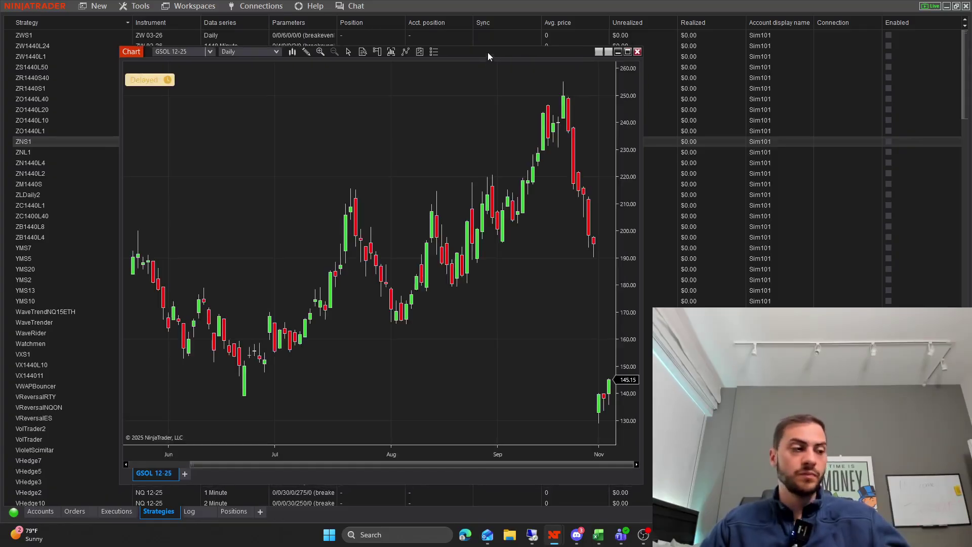
{"action": "scroll", "coordinate": [593, 444], "scroll_direction": "up", "scroll_amount": 8}
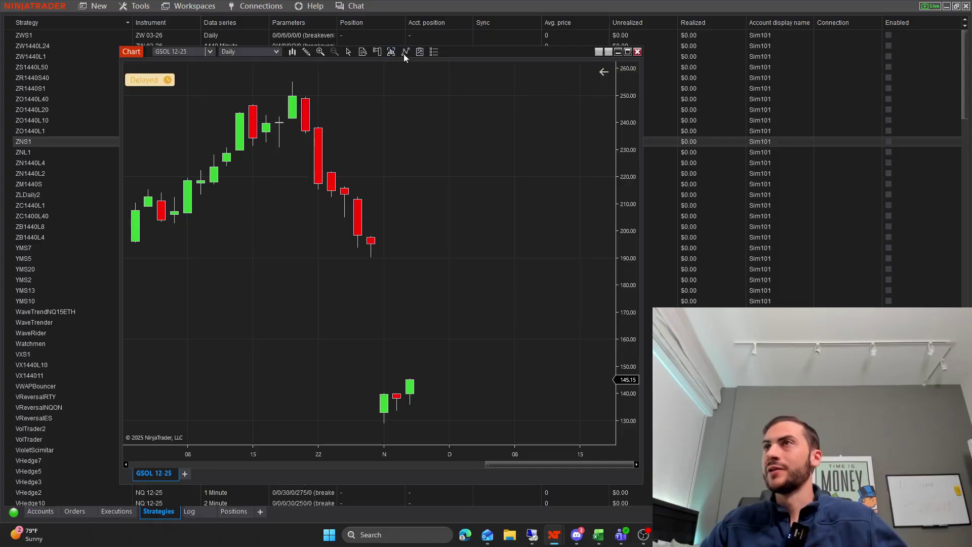
- Read candle values in the Data Box across July–August, then close the Data Box and chart
{"action": "left_click", "coordinate": [363, 52]}
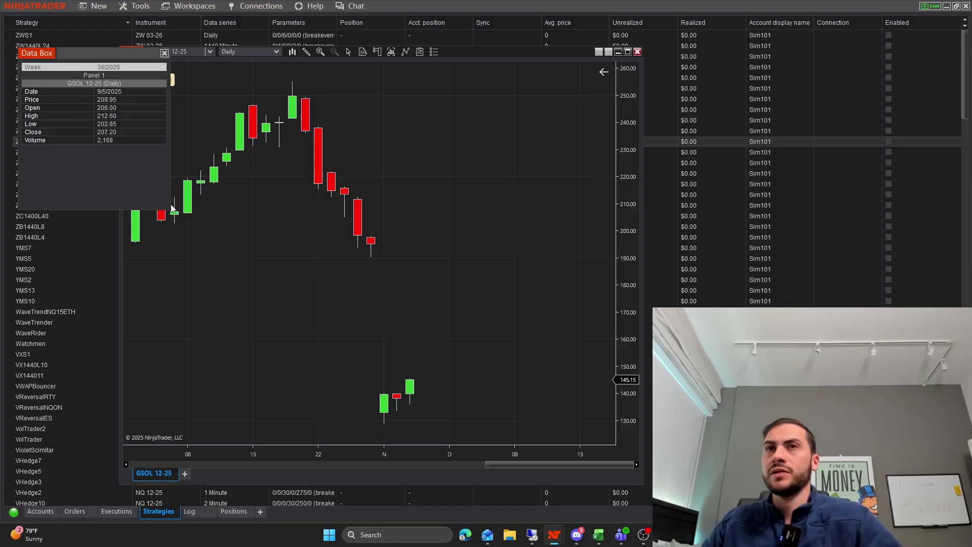
{"action": "left_click_drag", "start_coordinate": [102, 63], "coordinate": [464, 69]}
{"action": "left_click_drag", "start_coordinate": [525, 466], "coordinate": [497, 464]}
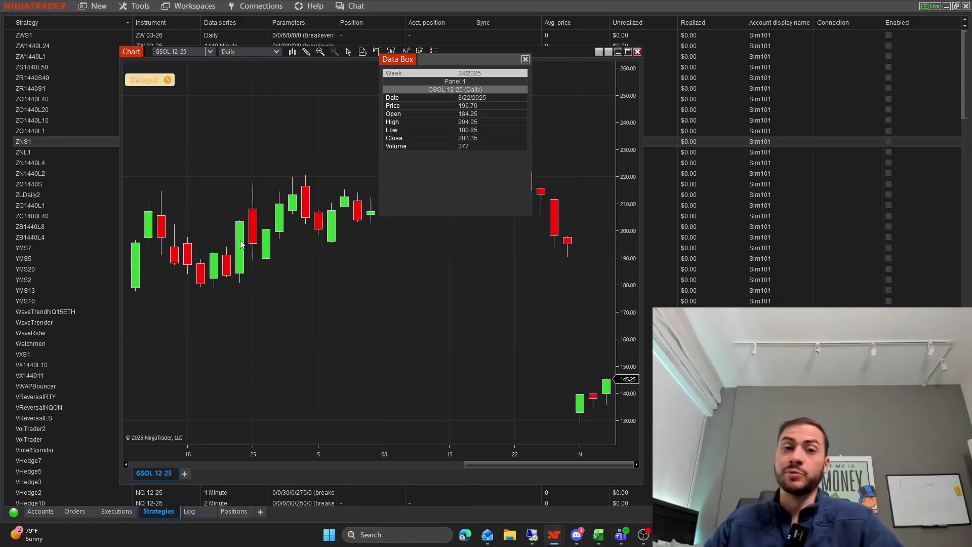
{"action": "left_click_drag", "start_coordinate": [466, 463], "coordinate": [303, 465]}
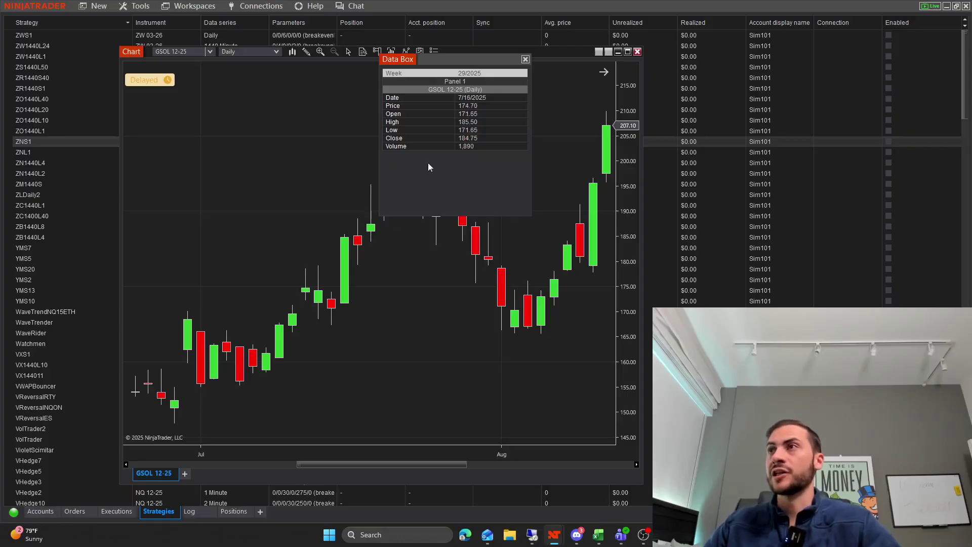
{"action": "left_click", "coordinate": [525, 59]}
{"action": "left_click", "coordinate": [637, 52]}
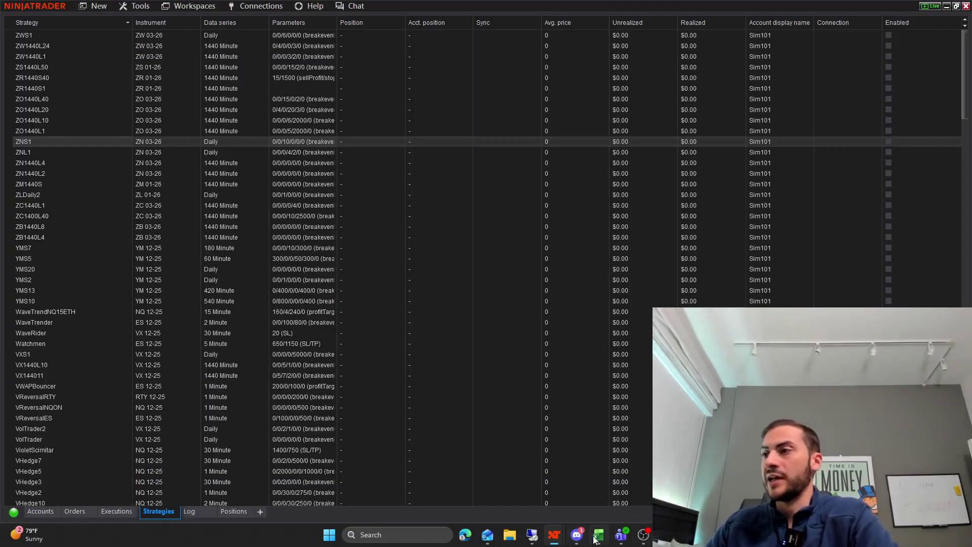
- Switch back to Excel and read the pie slices: Currency 20%, Energies 16%
{"action": "mouse_move", "coordinate": [595, 540]}
{"action": "left_click", "coordinate": [597, 499]}
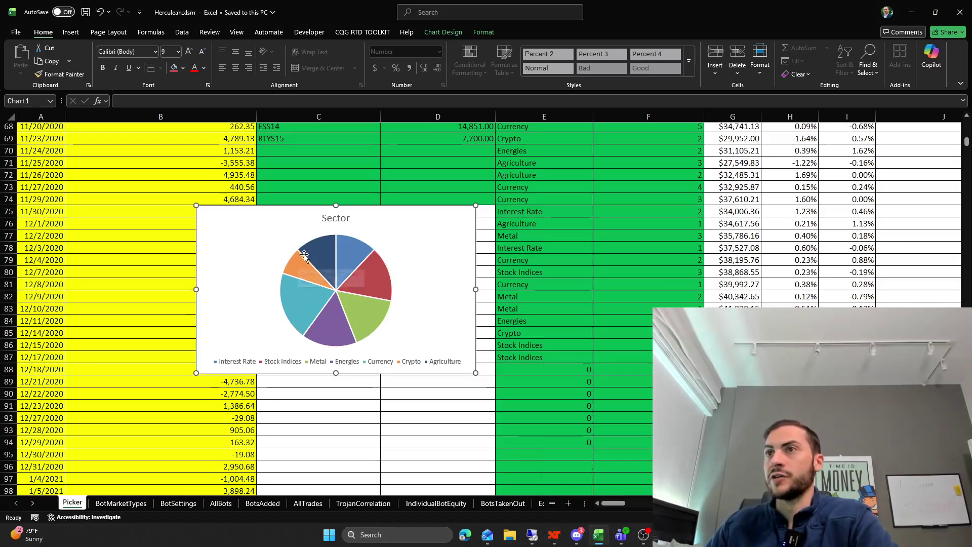
{"action": "mouse_move", "coordinate": [345, 248]}
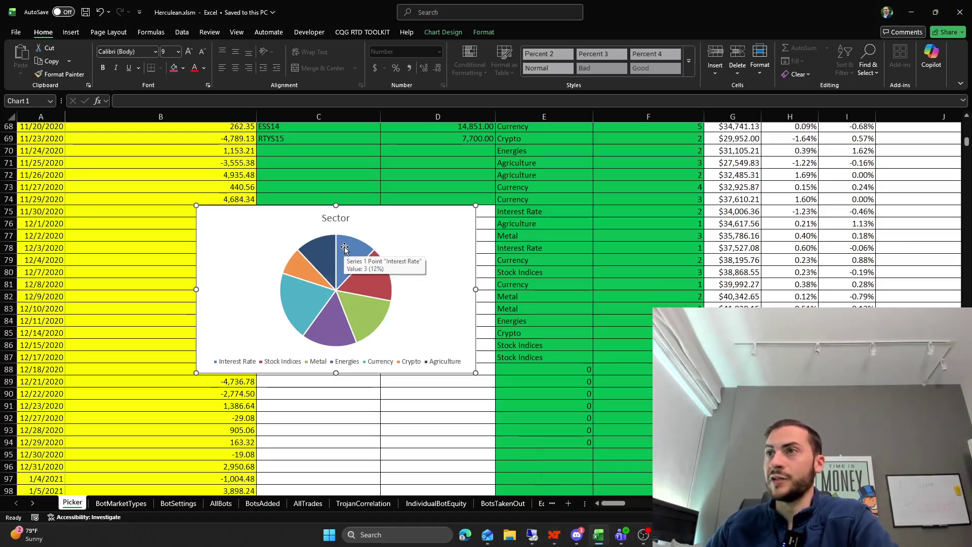
{"action": "mouse_move", "coordinate": [315, 314]}
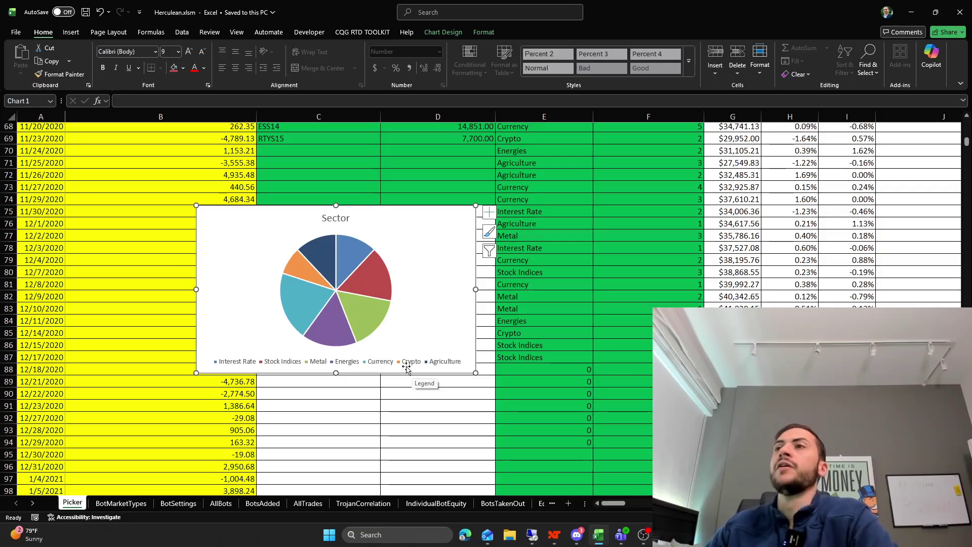
{"action": "mouse_move", "coordinate": [326, 347]}
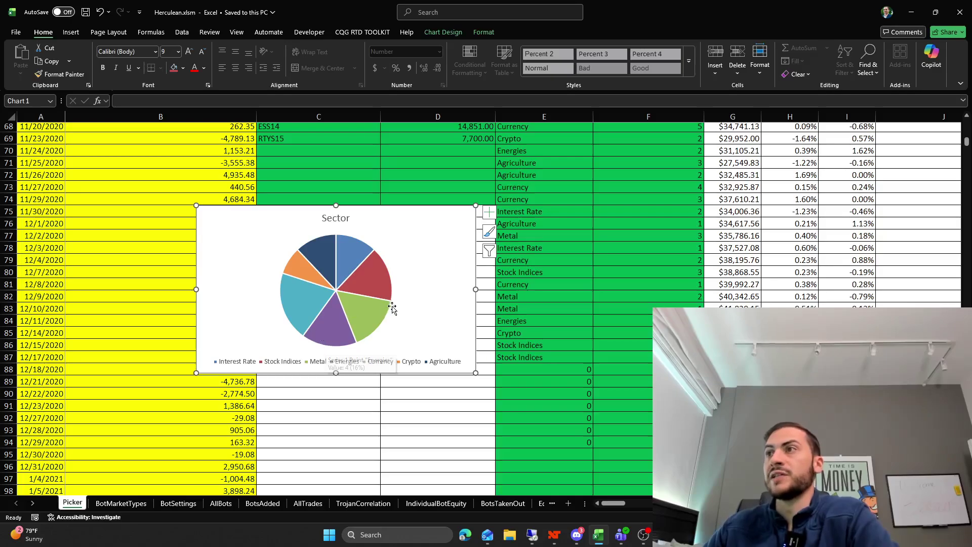
{"action": "scroll", "coordinate": [405, 318], "scroll_direction": "down", "scroll_amount": 2}
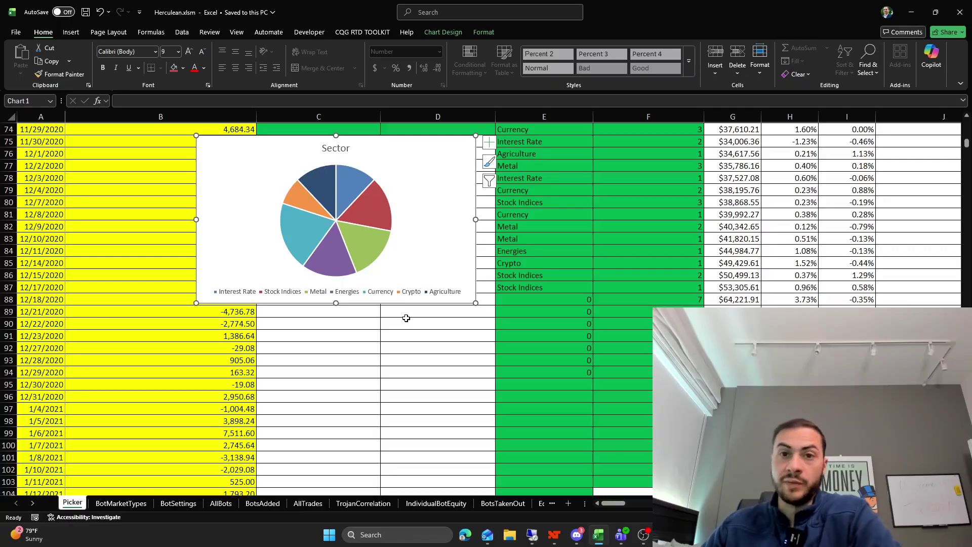
{"action": "scroll", "coordinate": [406, 317], "scroll_direction": "up", "scroll_amount": 5}
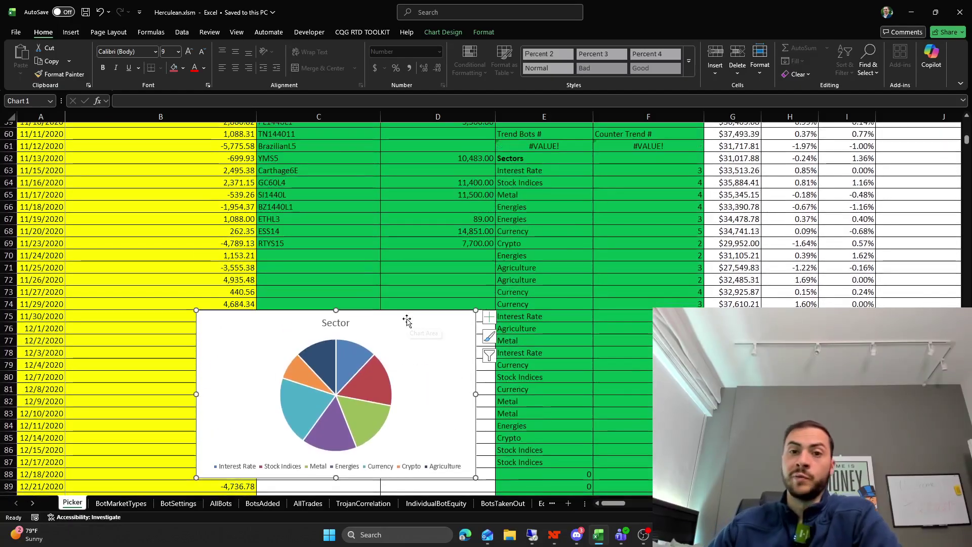
{"action": "scroll", "coordinate": [373, 282], "scroll_direction": "up", "scroll_amount": 4}
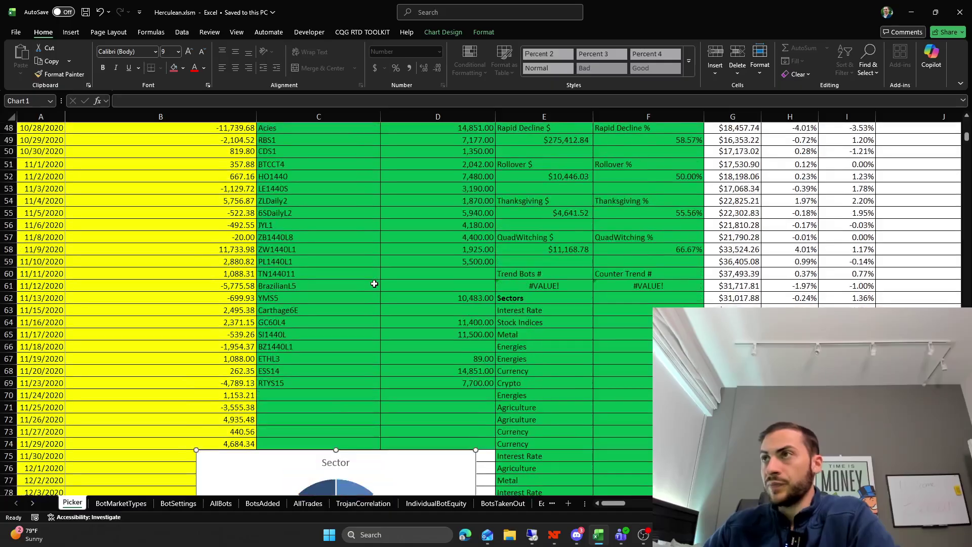
{"action": "scroll", "coordinate": [370, 288], "scroll_direction": "down", "scroll_amount": 6}
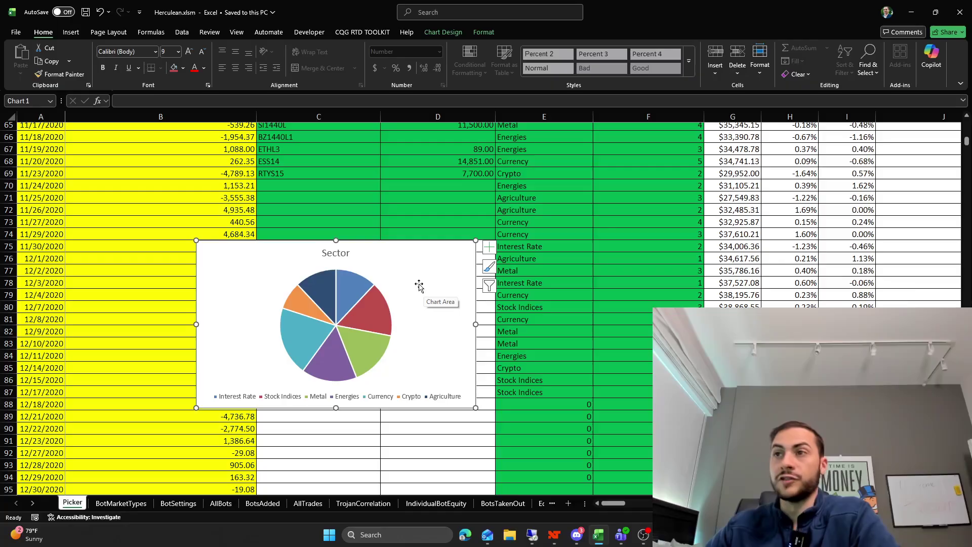
{"action": "scroll", "coordinate": [413, 288], "scroll_direction": "down", "scroll_amount": 2}
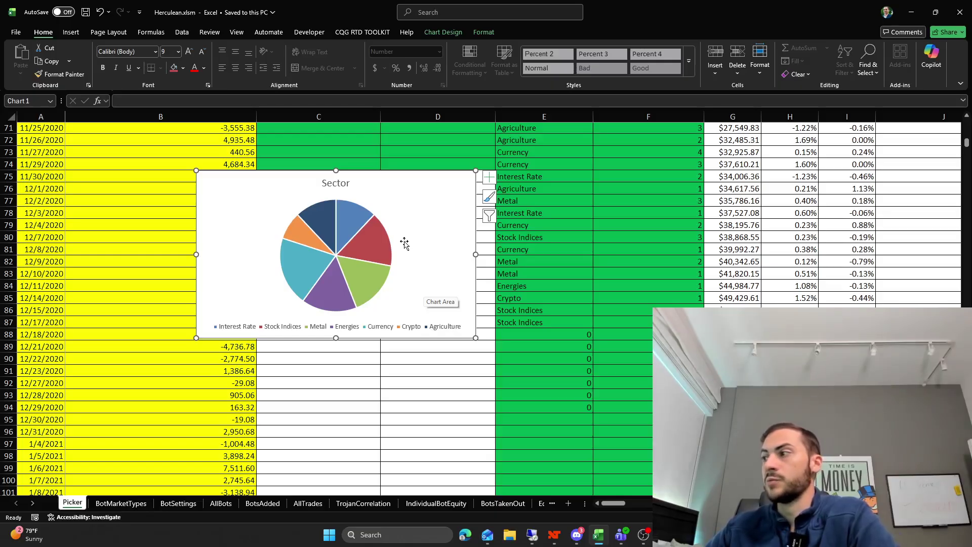
{"action": "scroll", "coordinate": [405, 241], "scroll_direction": "down", "scroll_amount": 1}
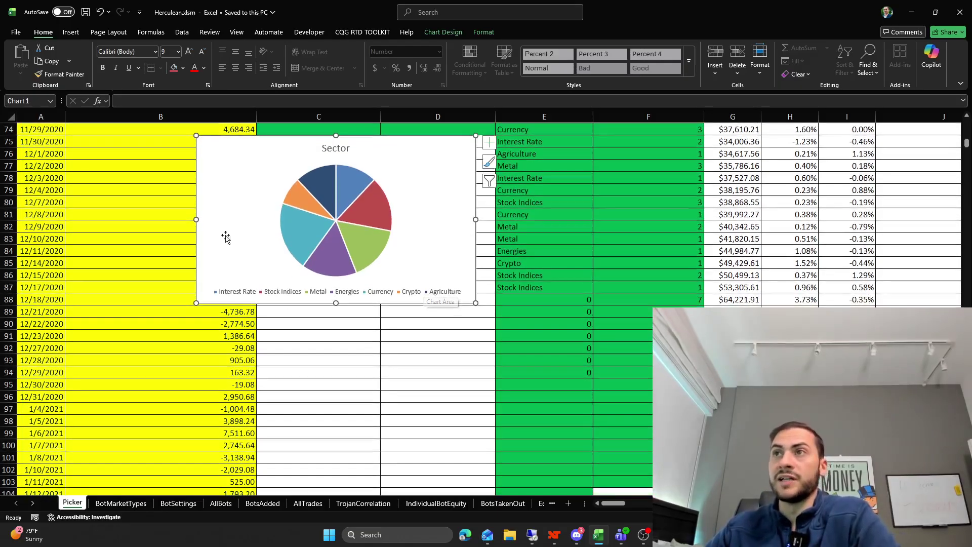